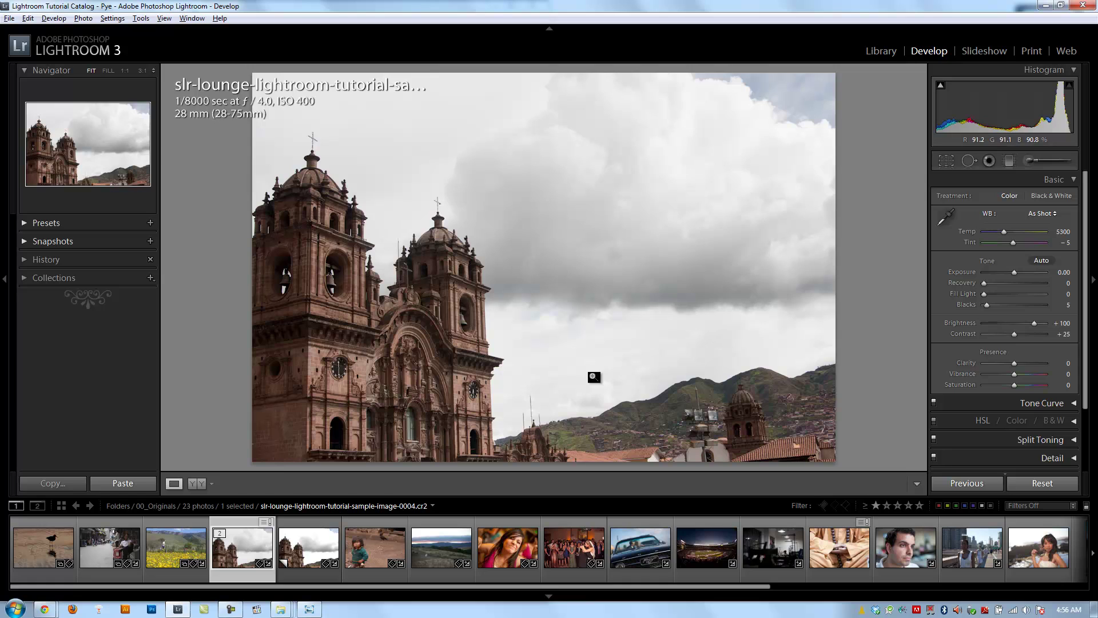
- Compare the Exposure +2.00 virtual copy against the Brightness +100 original, ending on the copy
{"action": "left_click", "coordinate": [305, 550]}
{"action": "left_click", "coordinate": [253, 565]}
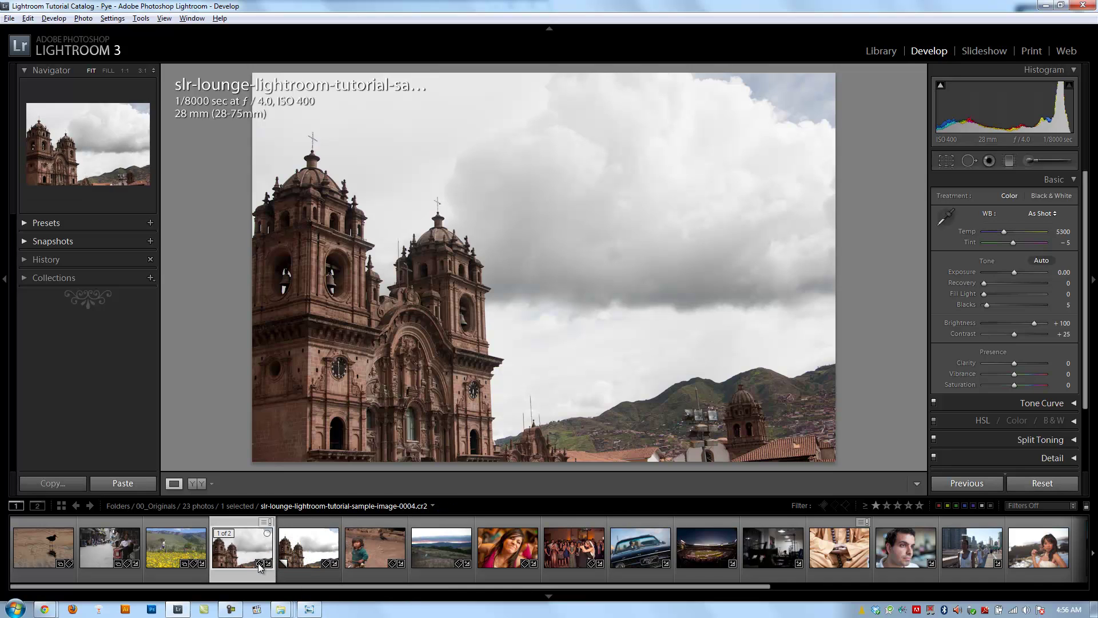
{"action": "left_click", "coordinate": [283, 563]}
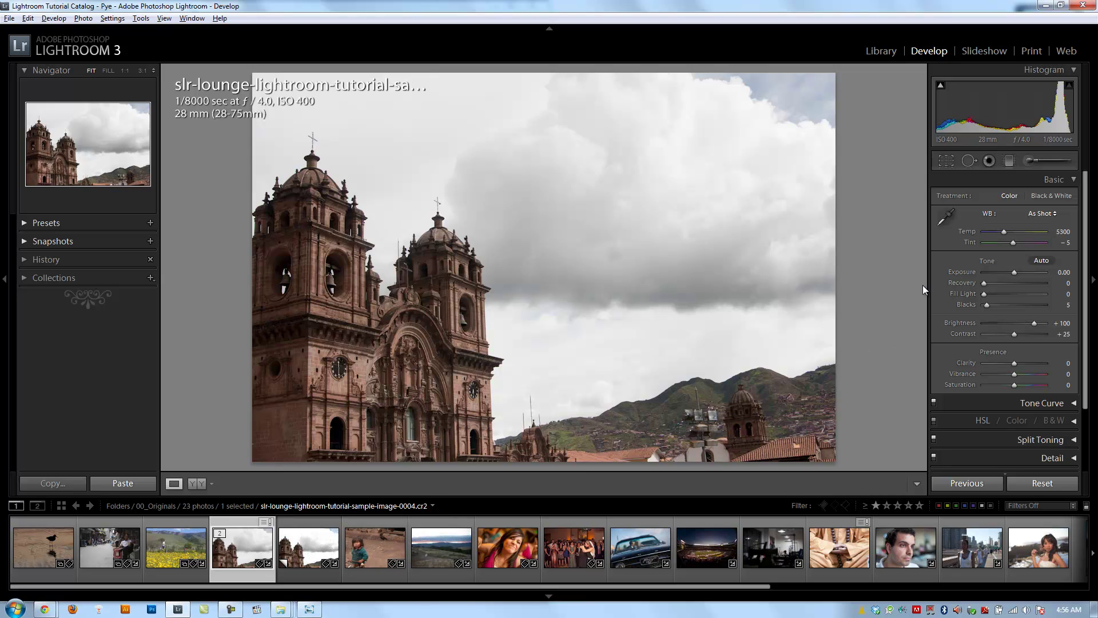
- Minimize Lightroom and open the '+ 2 Stops Brightness' chapel image in Photo Viewer
{"action": "left_click", "coordinate": [1050, 6]}
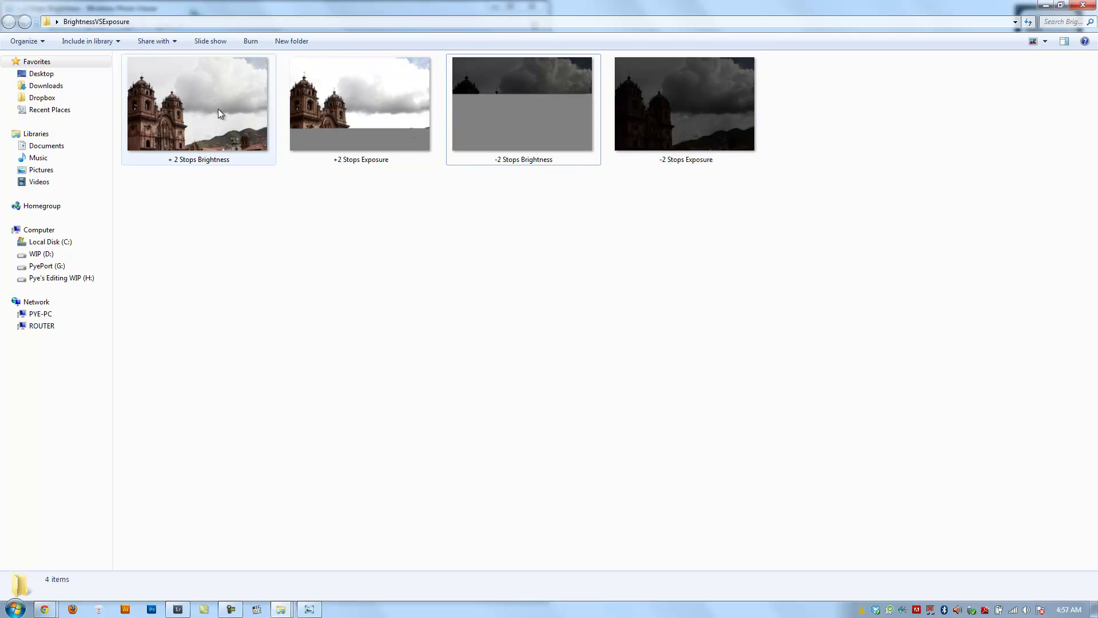
{"action": "double_click", "coordinate": [236, 92]}
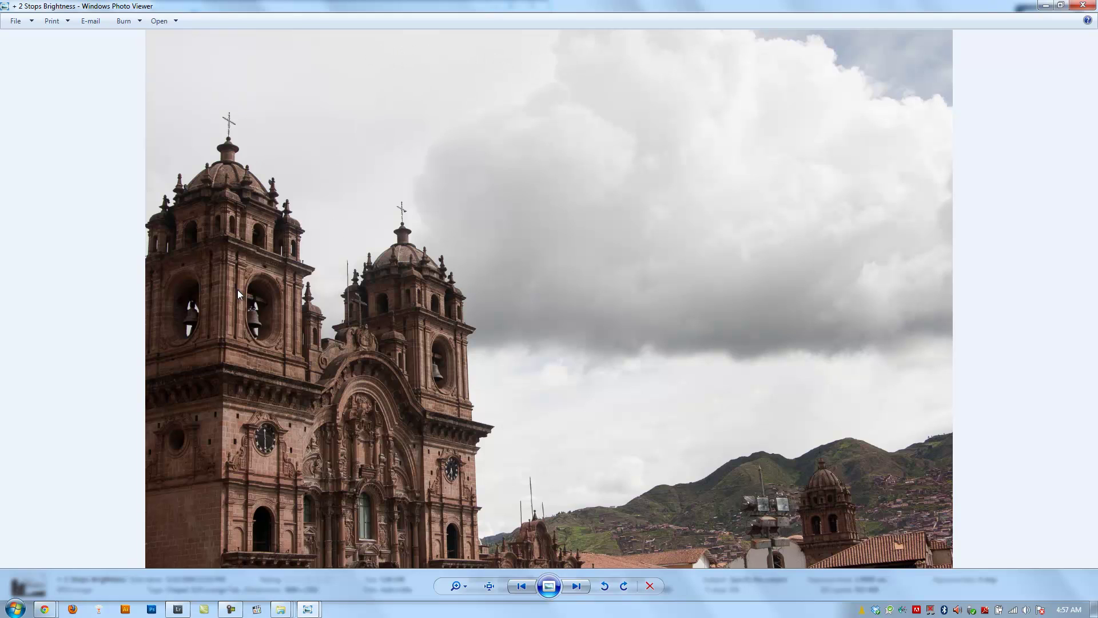
{"action": "key", "text": "Right"}
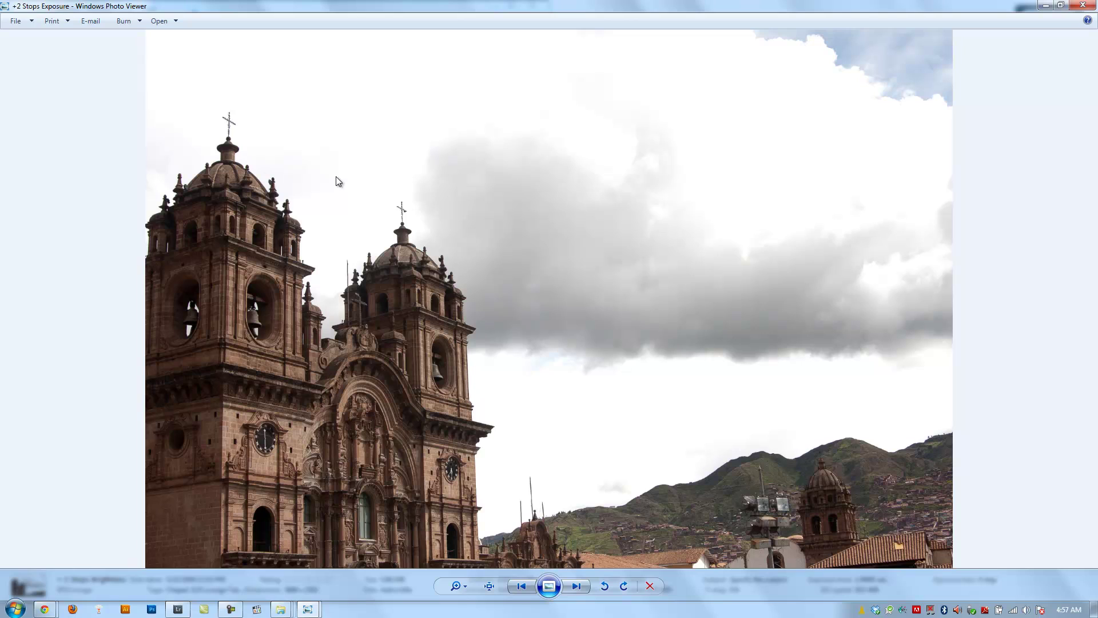
{"action": "key", "text": "Left"}
{"action": "key", "text": "Right"}
{"action": "key", "text": "Left"}
{"action": "key", "text": "Right"}
{"action": "key", "text": "Left"}
{"action": "key", "text": "Right"}
{"action": "key", "text": "Left"}
{"action": "key", "text": "Right"}
{"action": "key", "text": "Left"}
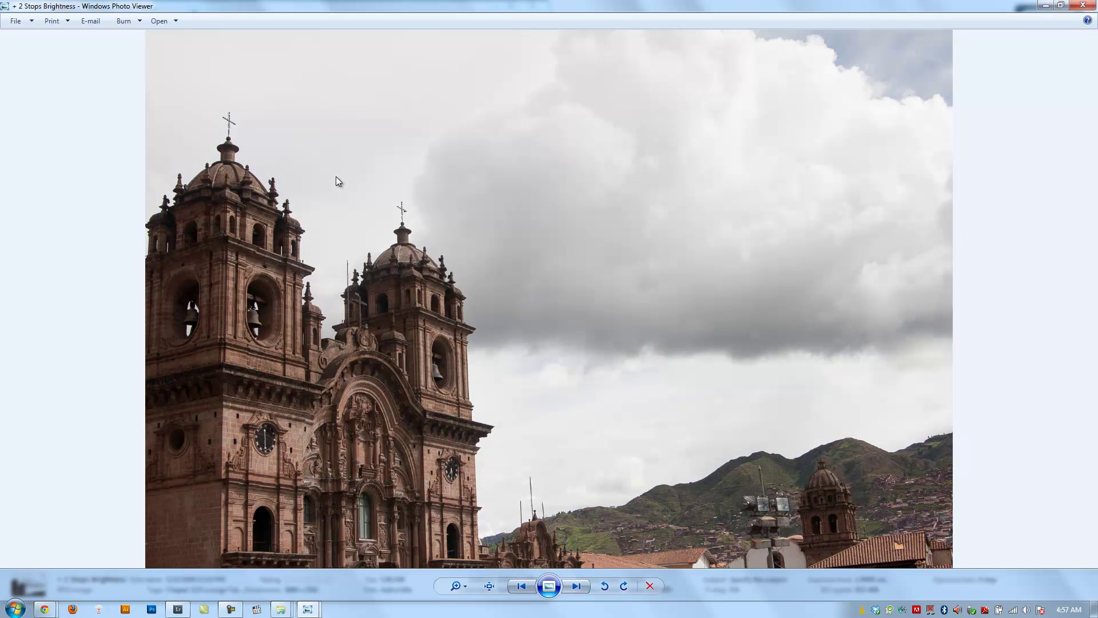
{"action": "key", "text": "Right"}
{"action": "key", "text": "Left"}
{"action": "key", "text": "Right"}
{"action": "key", "text": "Left"}
{"action": "key", "text": "Right"}
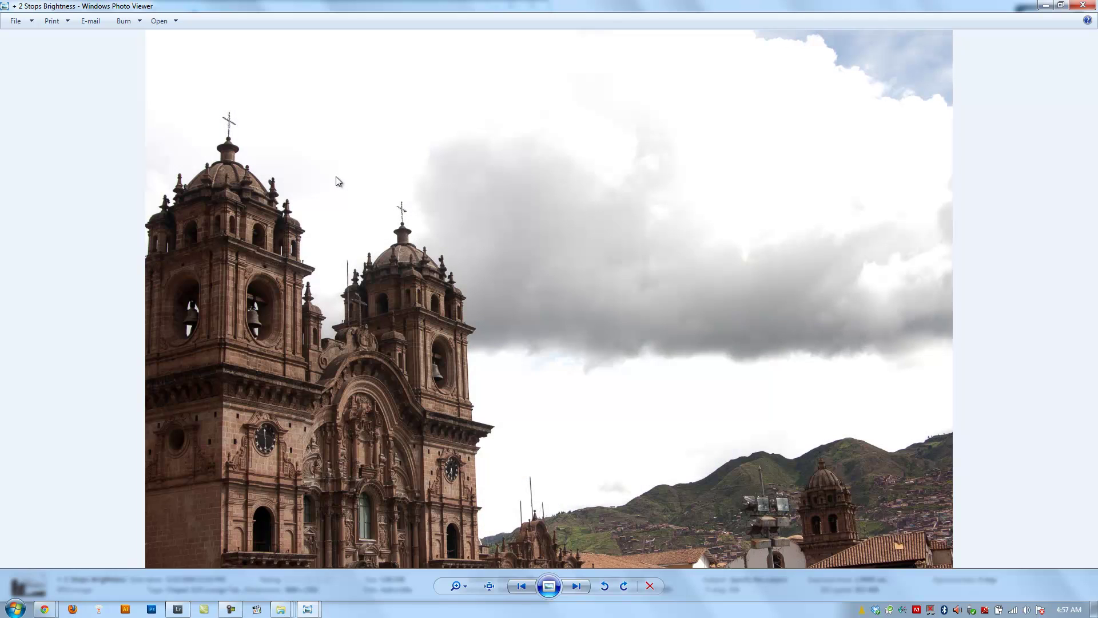
{"action": "key", "text": "Left"}
{"action": "key", "text": "Right"}
{"action": "key", "text": "Left"}
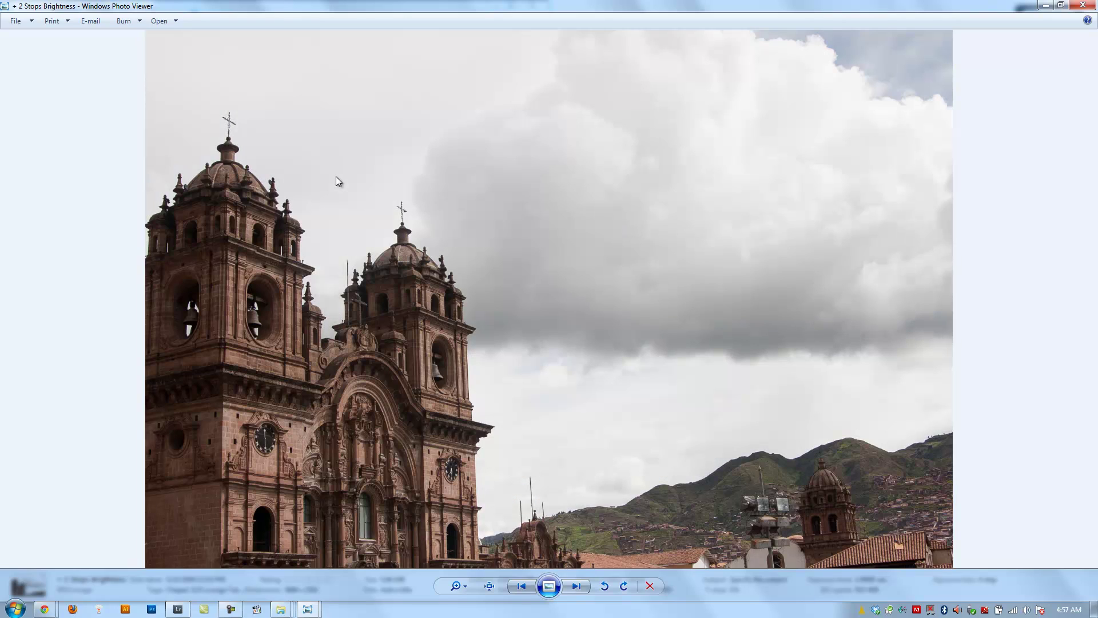
- Step through the images, comparing -2 Stops Brightness with -2 Stops Exposure and finishing on Exposure
{"action": "key", "text": "Right"}
{"action": "key", "text": "Right"}
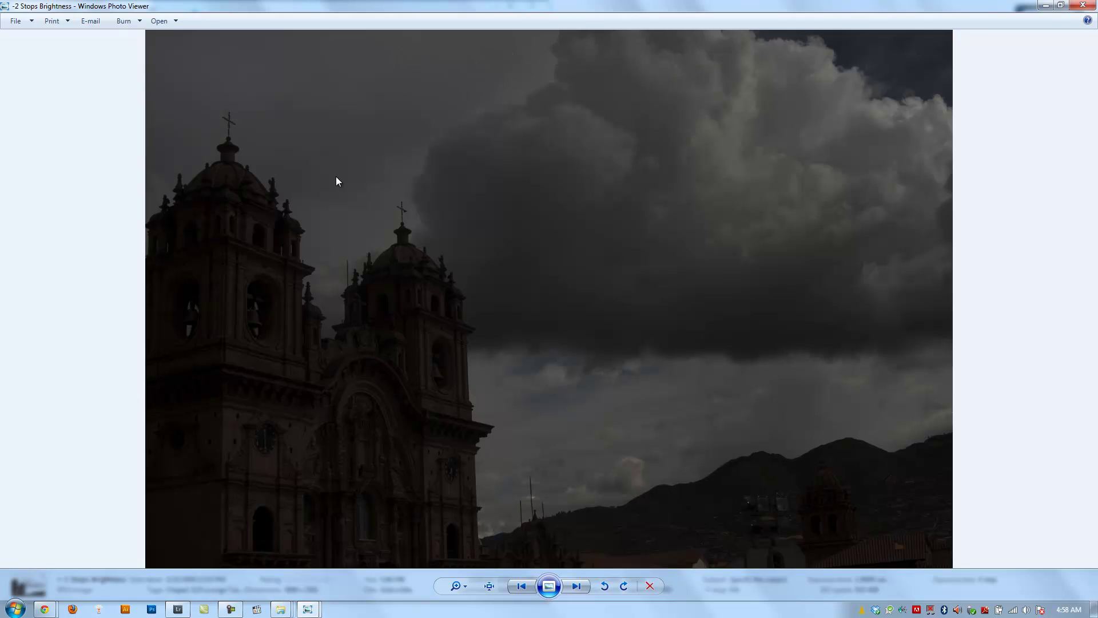
{"action": "key", "text": "Right"}
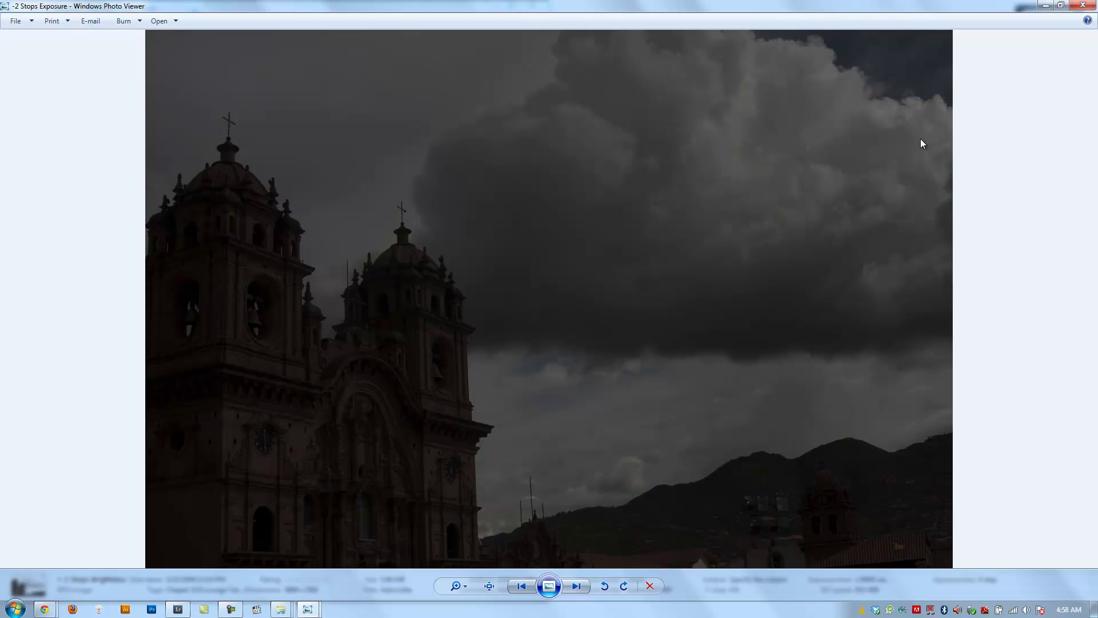
{"action": "key", "text": "Right"}
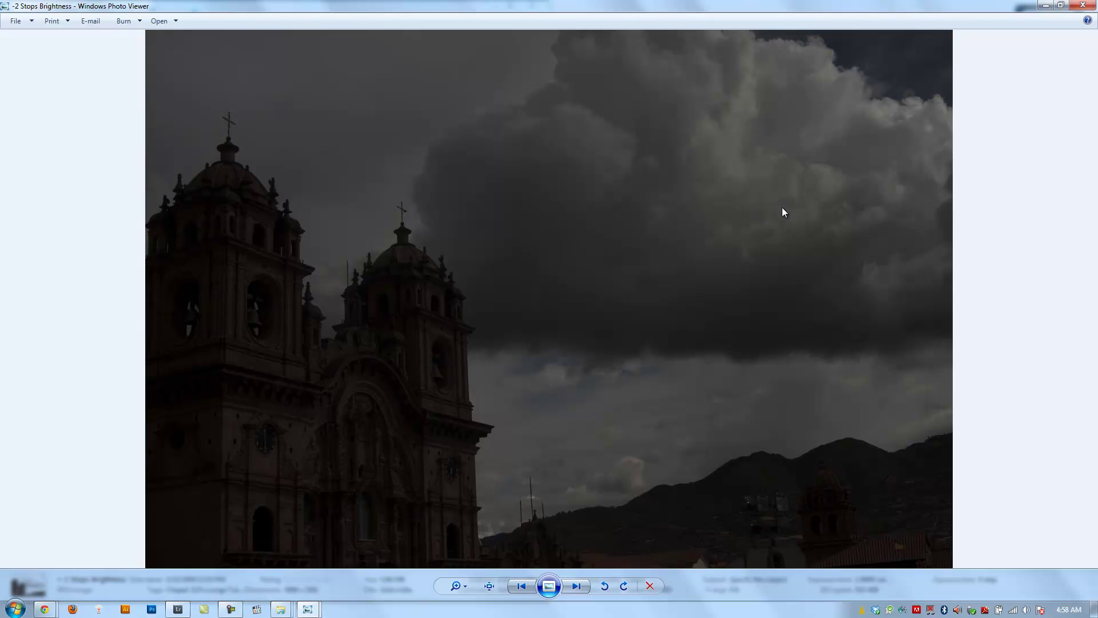
{"action": "key", "text": "Left"}
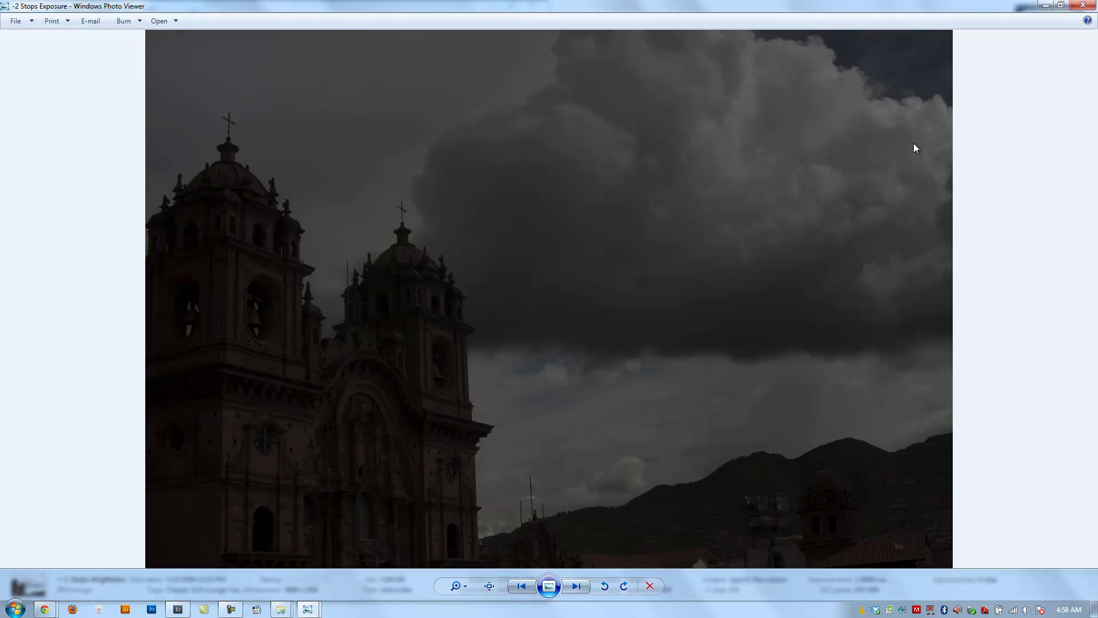
- Restore Lightroom and select the original photo with Exposure 0.00 and Brightness +100
{"action": "left_click", "coordinate": [178, 609]}
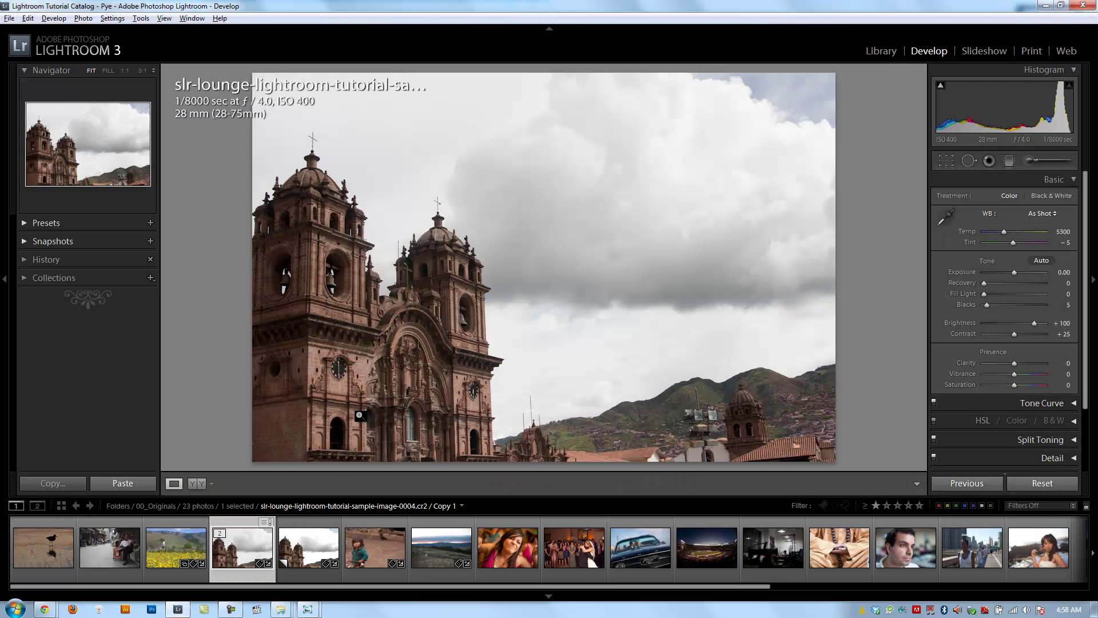
{"action": "left_click", "coordinate": [258, 563]}
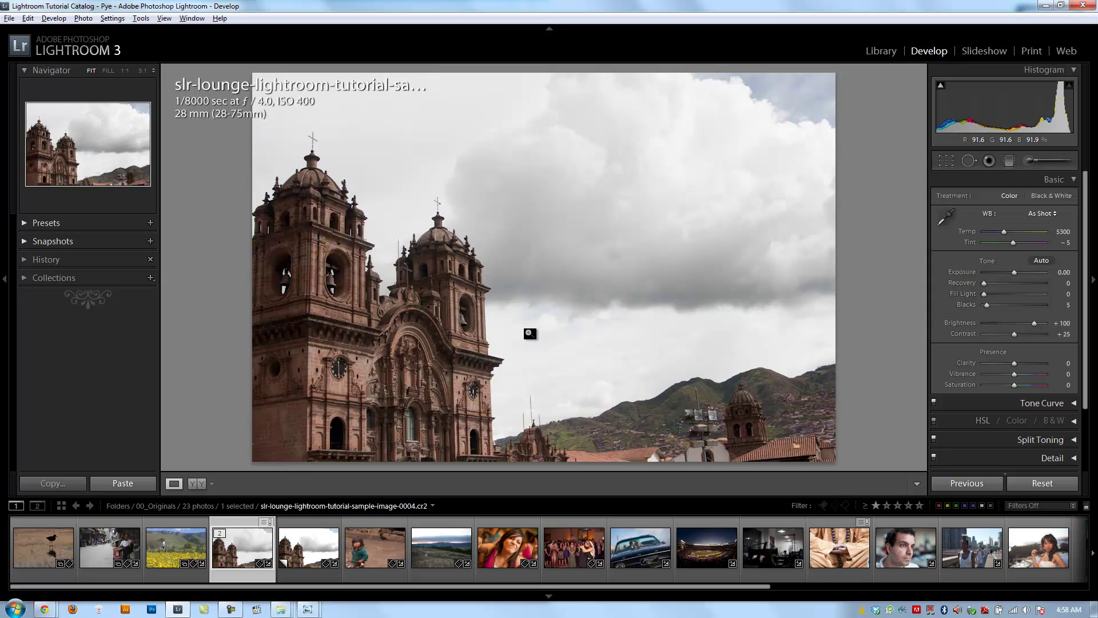